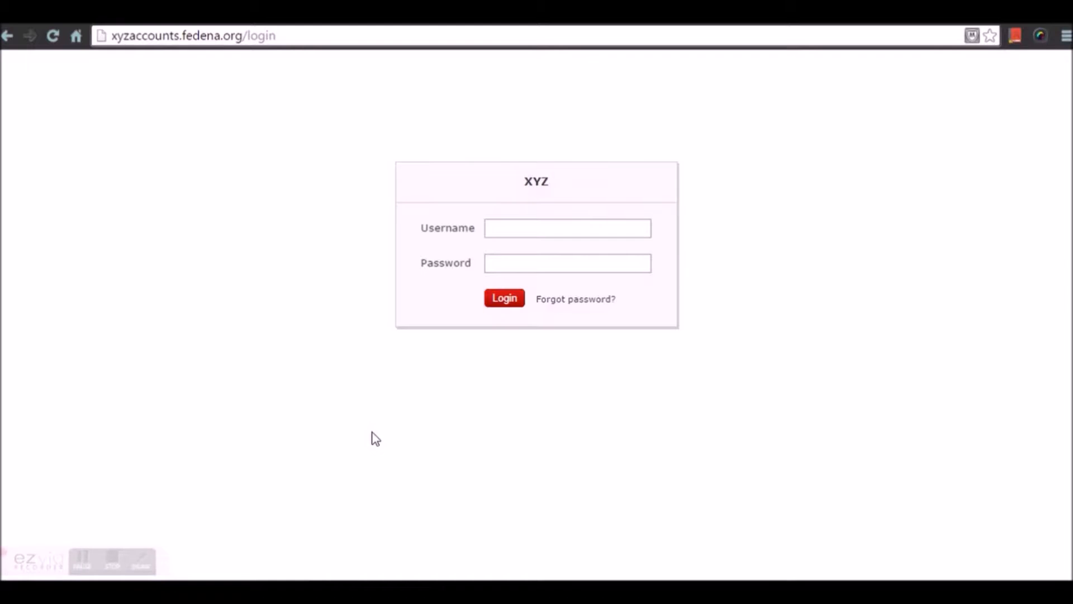
# Log in to the XYZ accounts site with the username xyz and the account password
pyautogui.click(497, 226)
pyautogui.write('xyz')
pyautogui.press('Tab')
pyautogui.write('••••••')
pyautogui.press('Return')
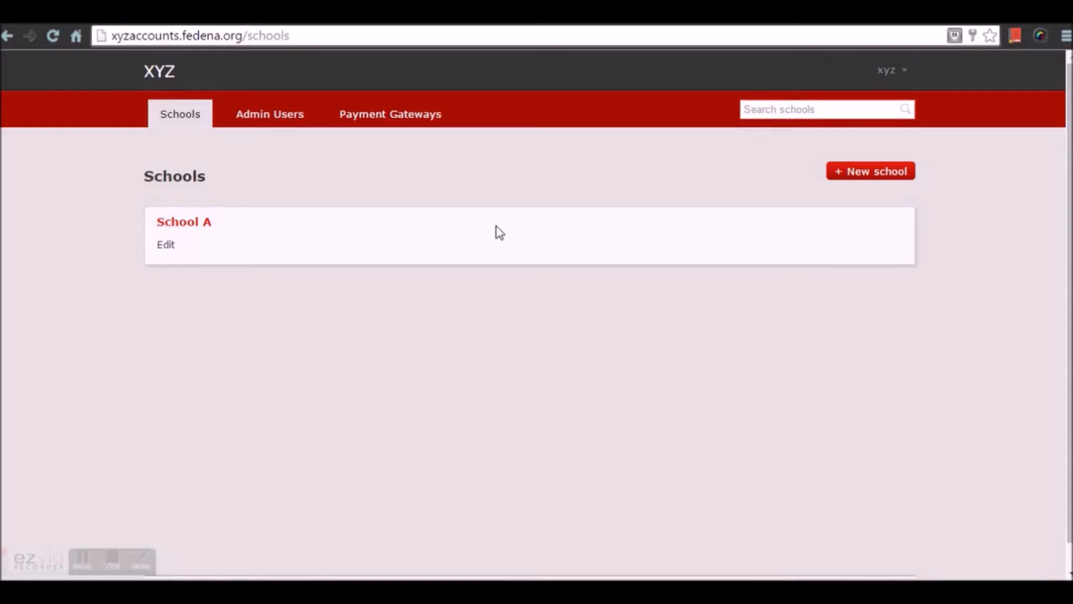
# Start a new school from the schools list and name it "School two"
pyautogui.click(165, 115)
pyautogui.click(850, 176)
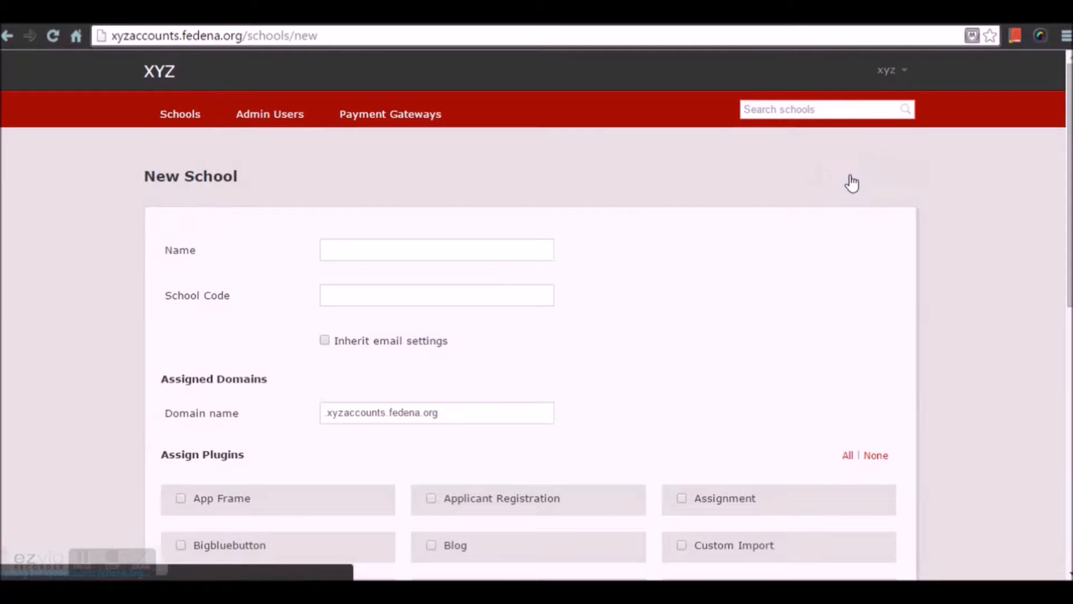
pyautogui.click(462, 253)
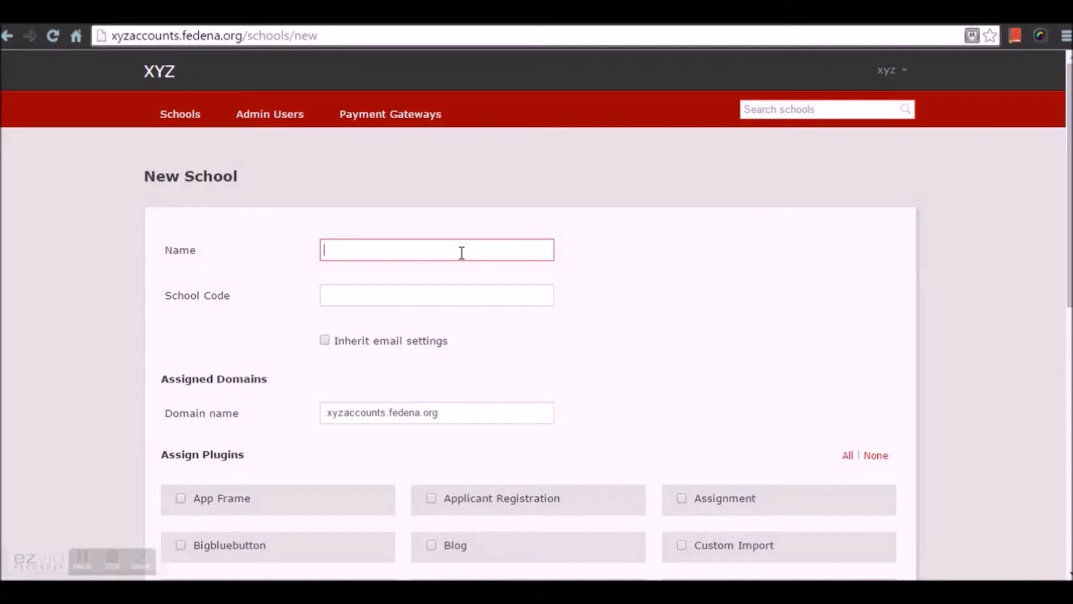
pyautogui.write('School two')
pyautogui.click(451, 272)
# Set the school code to schooltwo and enable inheriting the email settings
pyautogui.click(445, 295)
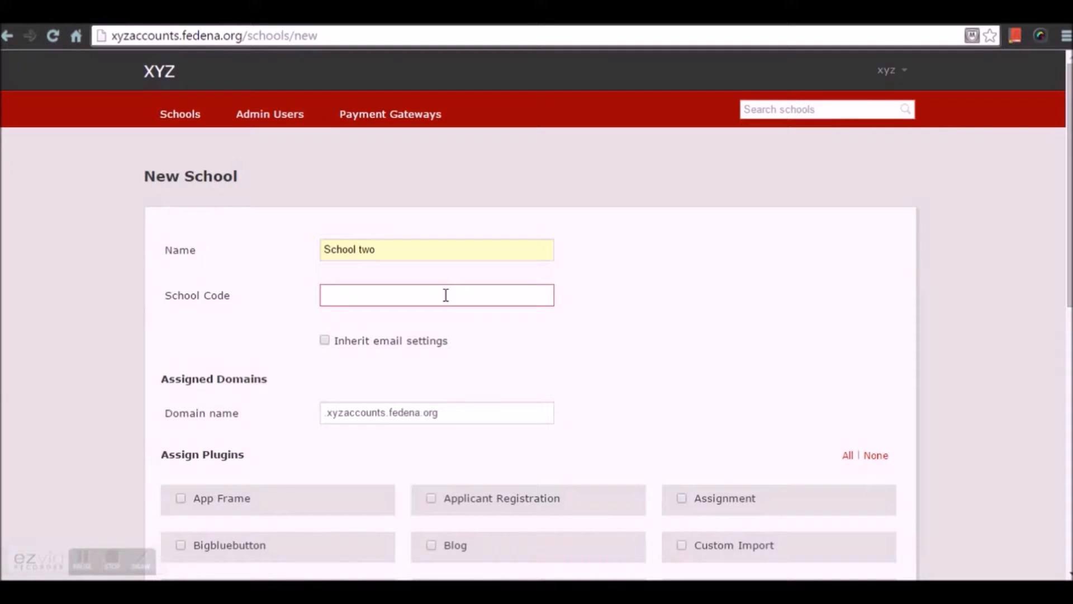
pyautogui.write('sc')
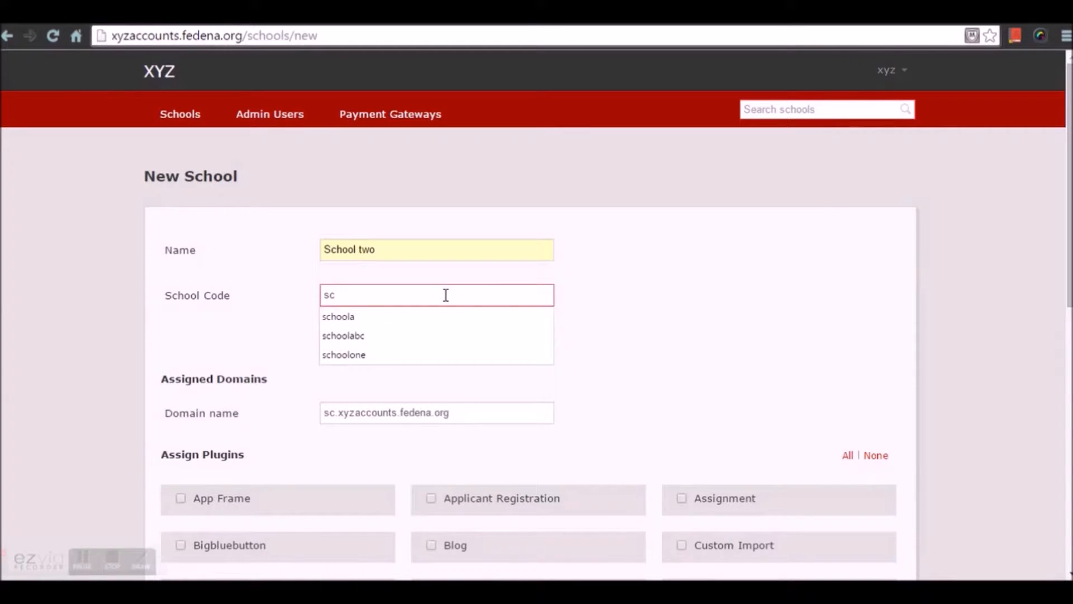
pyautogui.write('hooltwo')
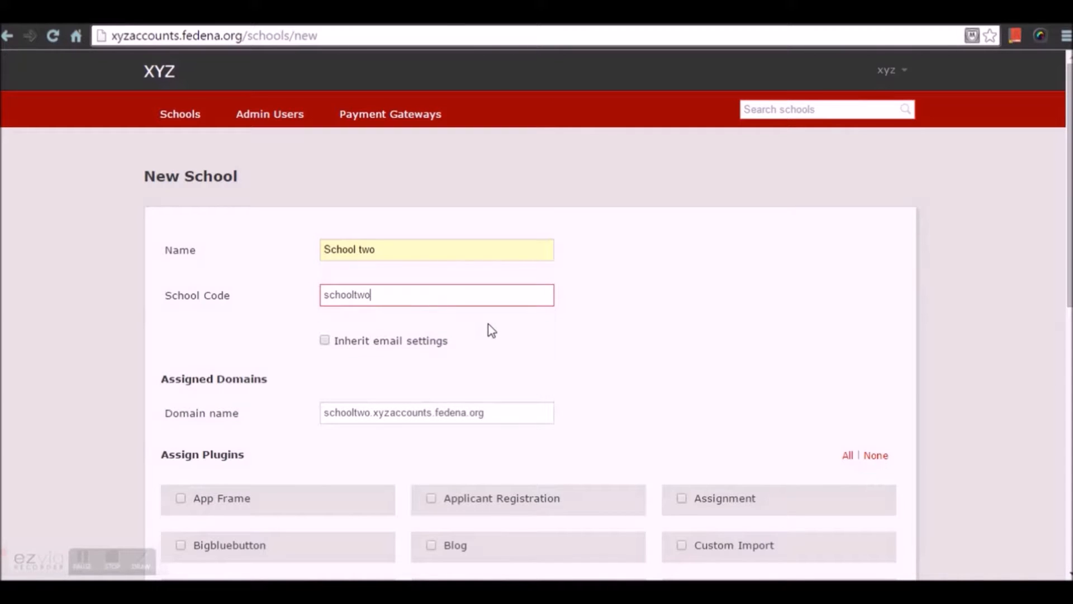
pyautogui.click(457, 391)
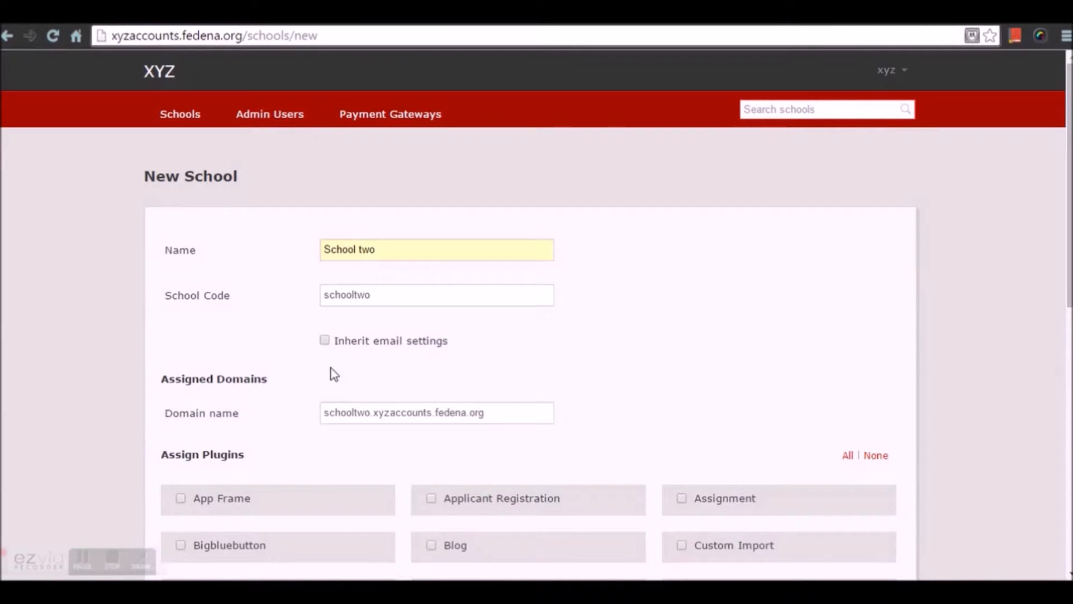
pyautogui.click(324, 340)
# Assign all available plugins to the new school and save it
pyautogui.scroll(-5, 355, 380)
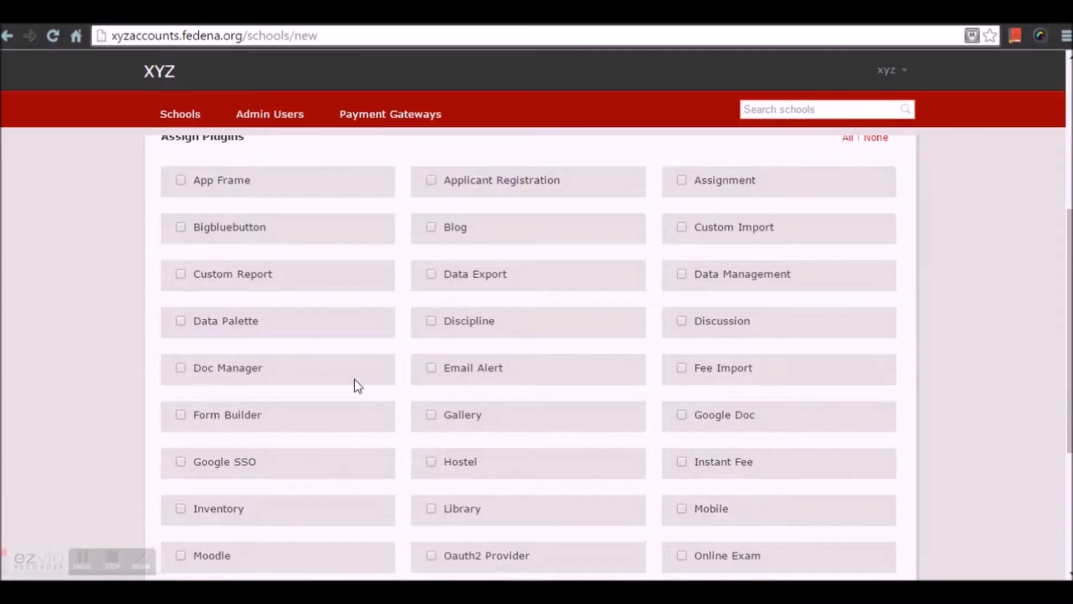
pyautogui.scroll(-4, 355, 382)
pyautogui.scroll(4, 358, 386)
pyautogui.click(848, 141)
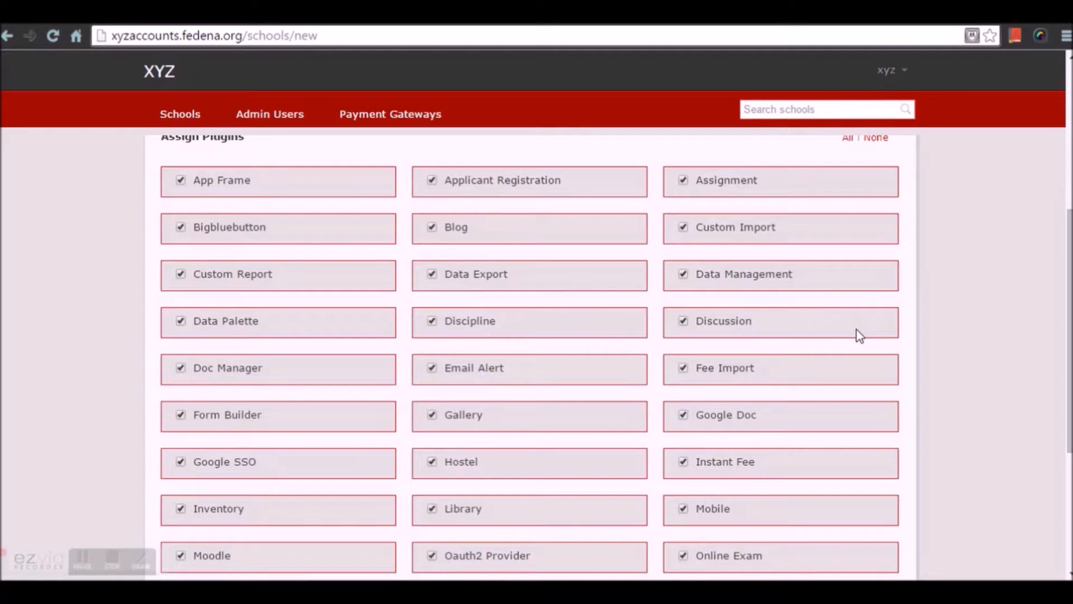
pyautogui.scroll(-4, 647, 363)
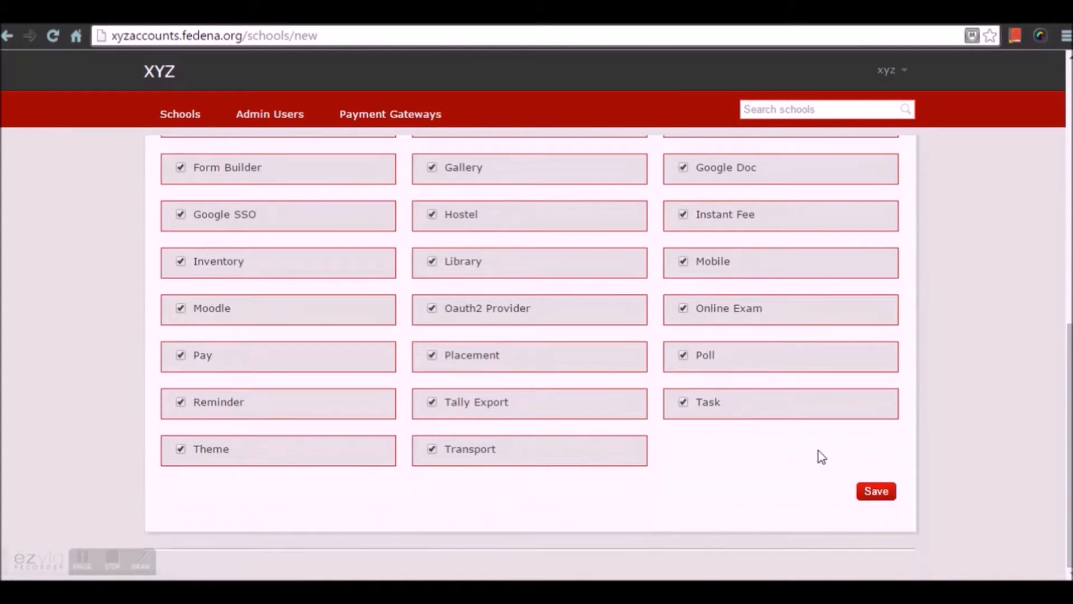
pyautogui.click(878, 493)
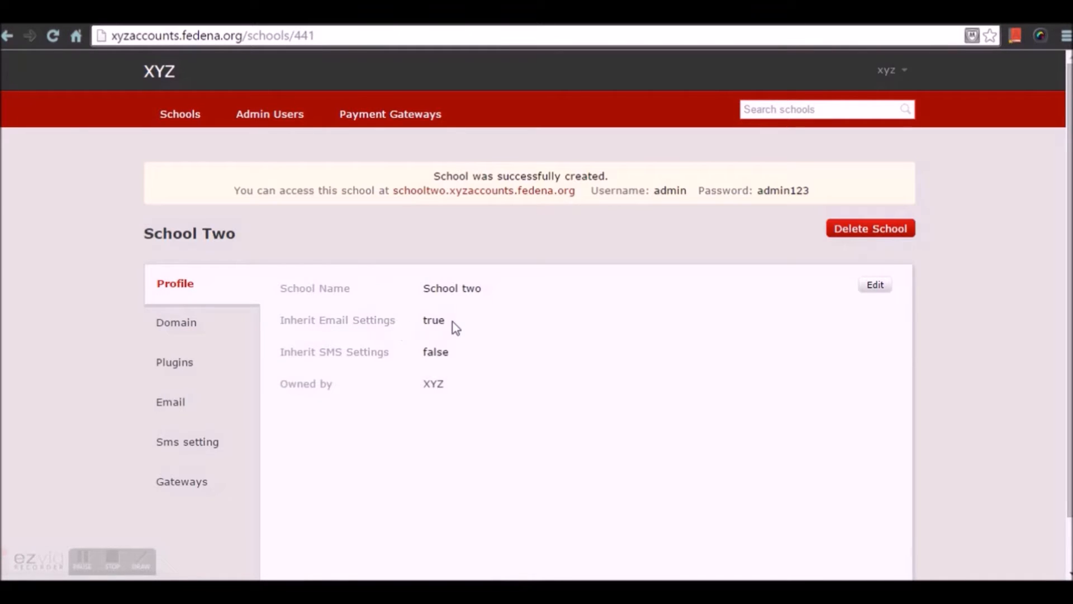
# Add the domain schooltwo.fedena.org to School Two's assigned domains
pyautogui.click(227, 328)
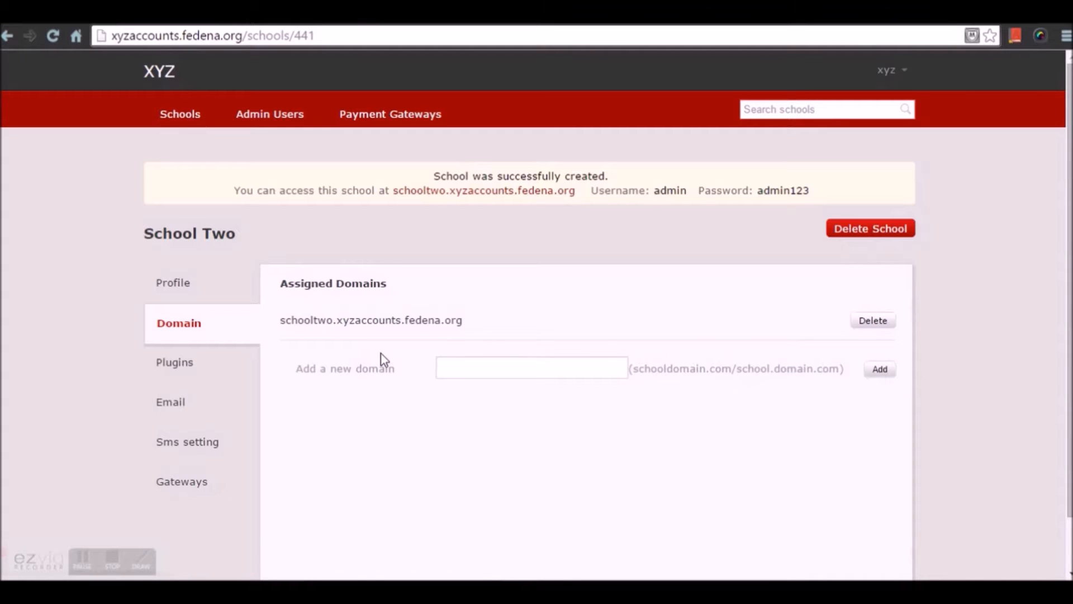
pyautogui.click(451, 367)
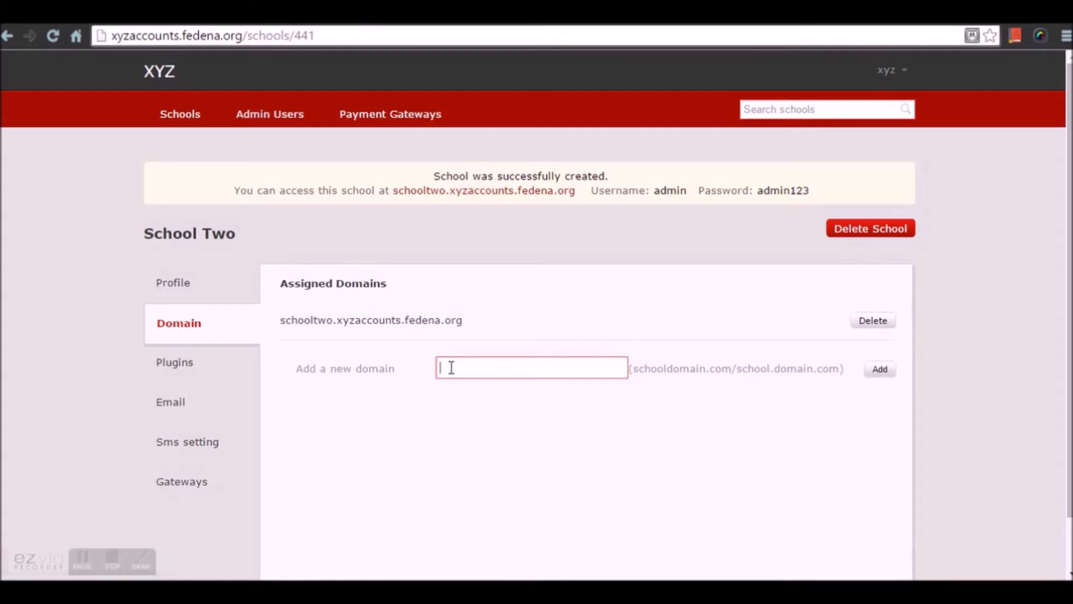
pyautogui.write('schooltw')
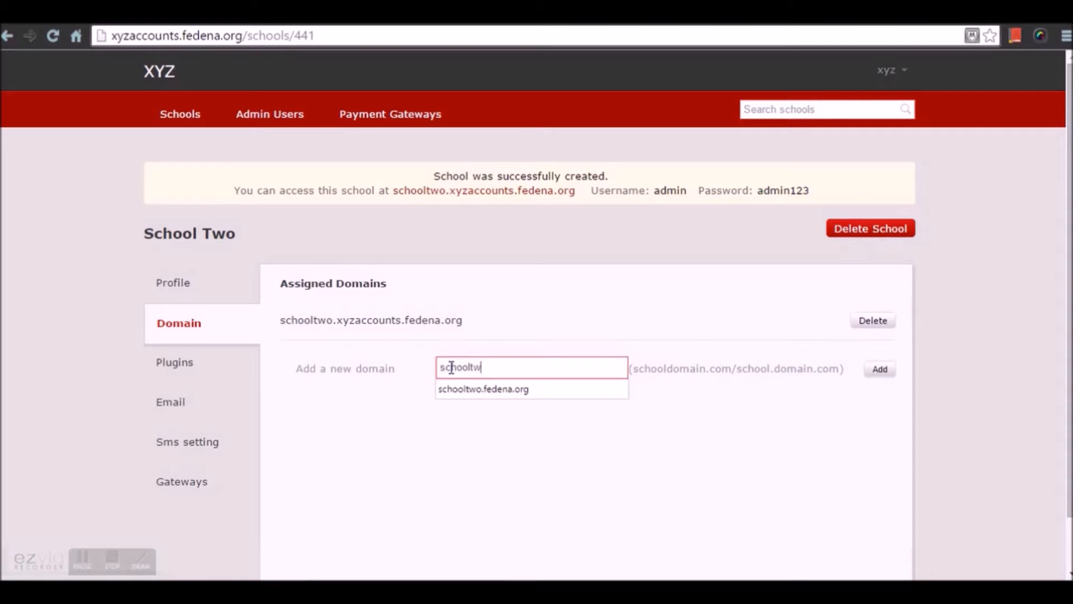
pyautogui.write('o.fedena.org')
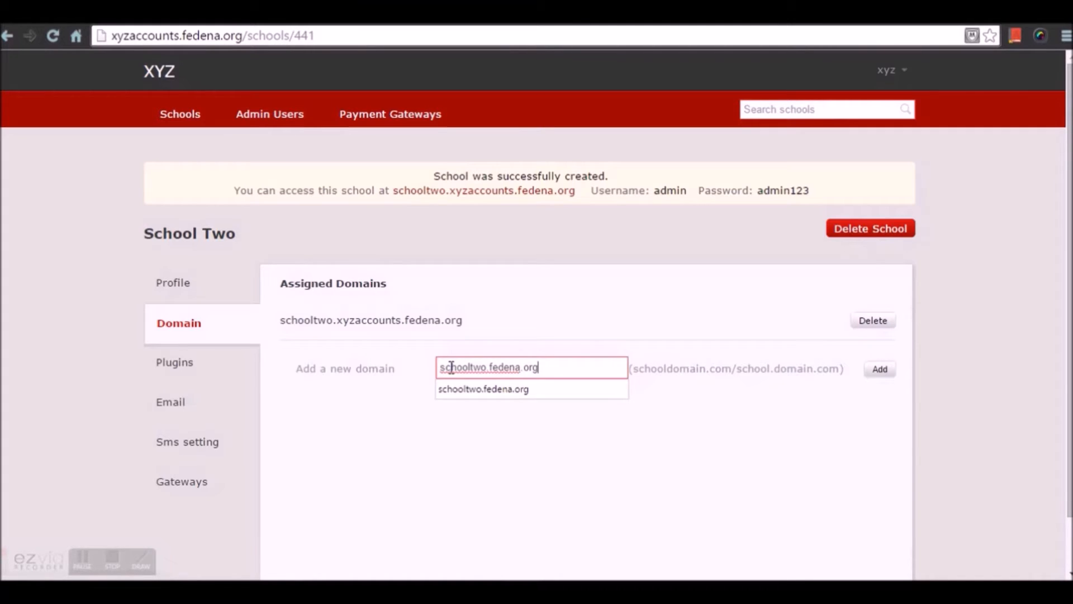
pyautogui.click(484, 391)
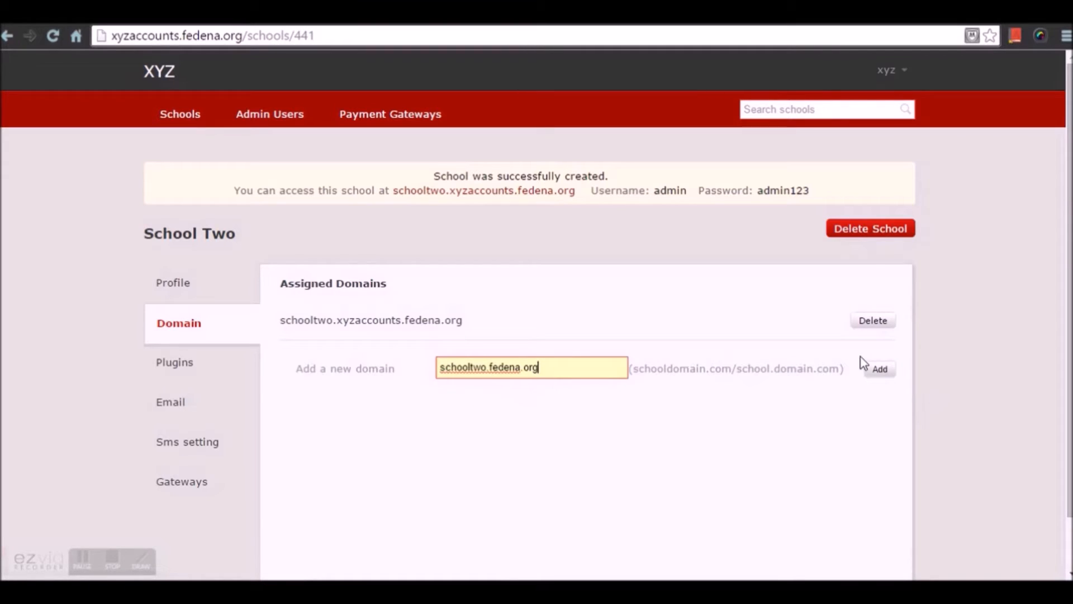
pyautogui.click(881, 370)
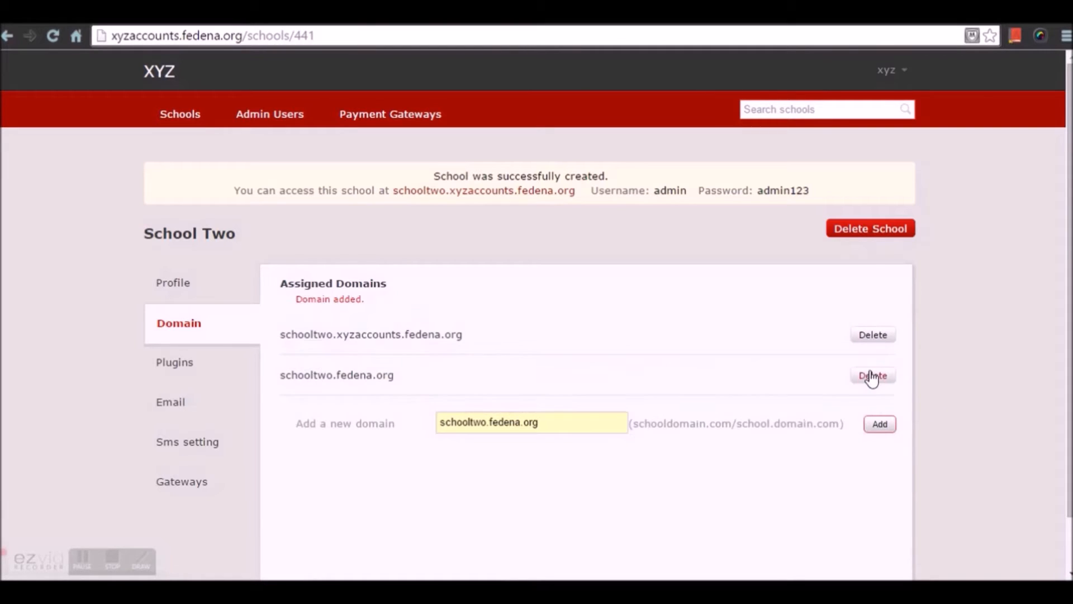
# Open schooltwo.fedena.org and log in as admin with the school's password, declining to save the password in the browser
pyautogui.click(364, 384)
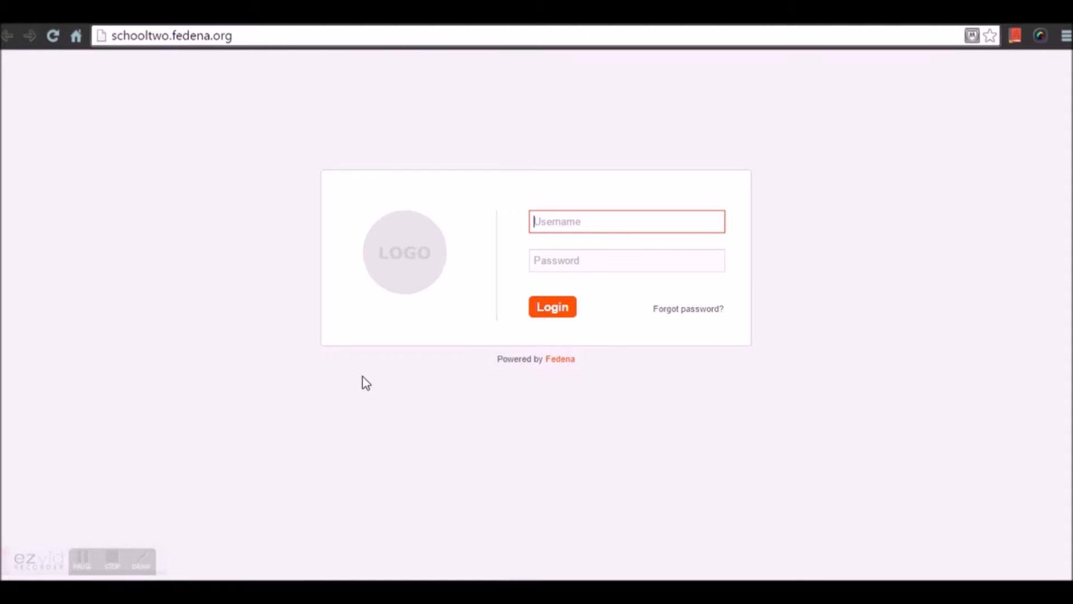
pyautogui.write('admin')
pyautogui.press('Tab')
pyautogui.write('admin123')
pyautogui.press('Return')
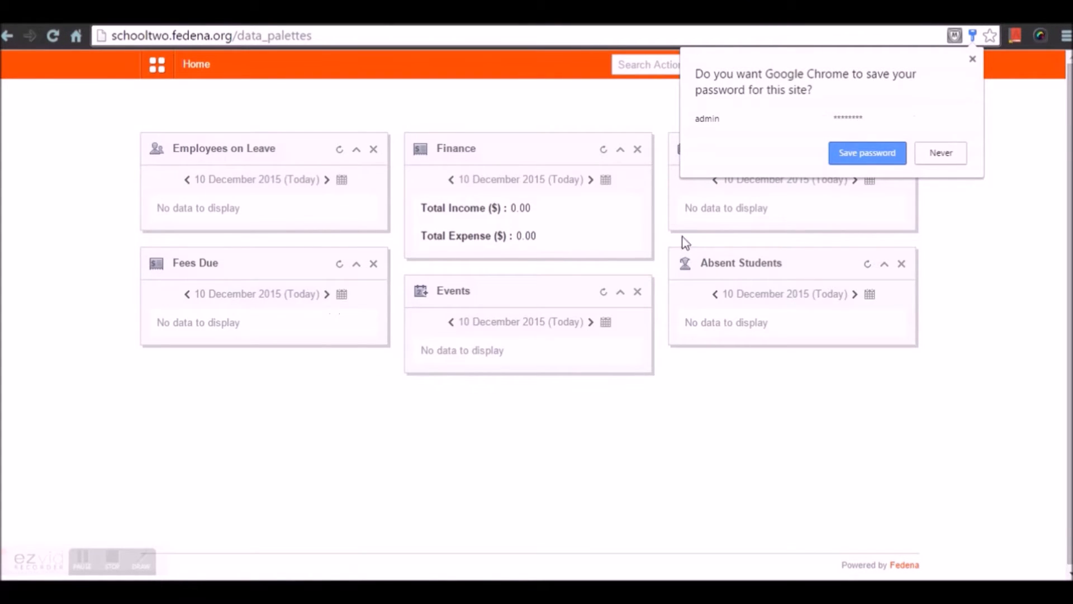
pyautogui.click(939, 156)
pyautogui.click(900, 65)
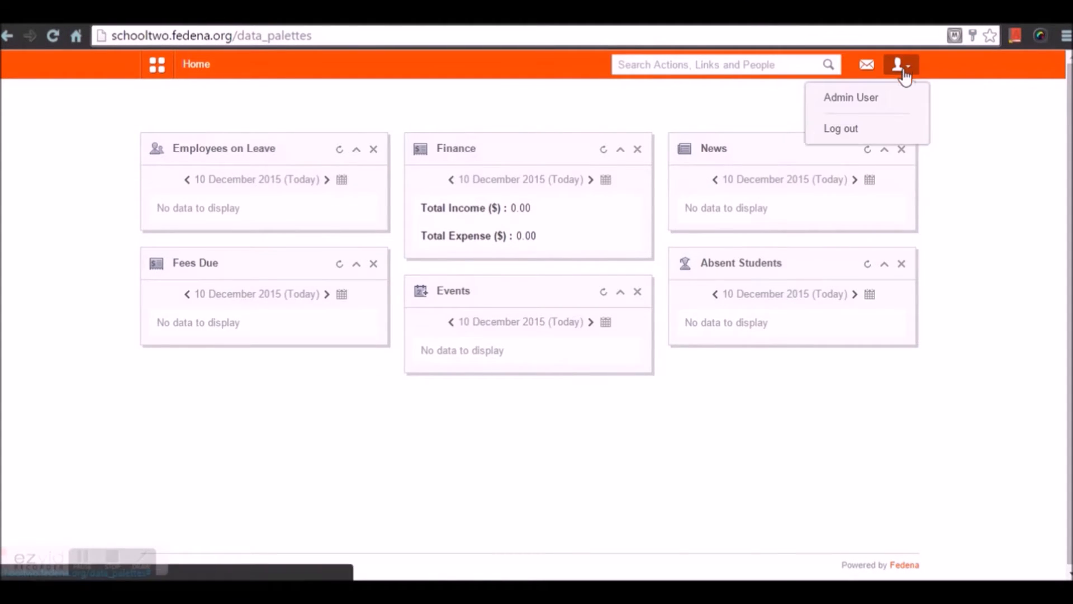
pyautogui.click(963, 168)
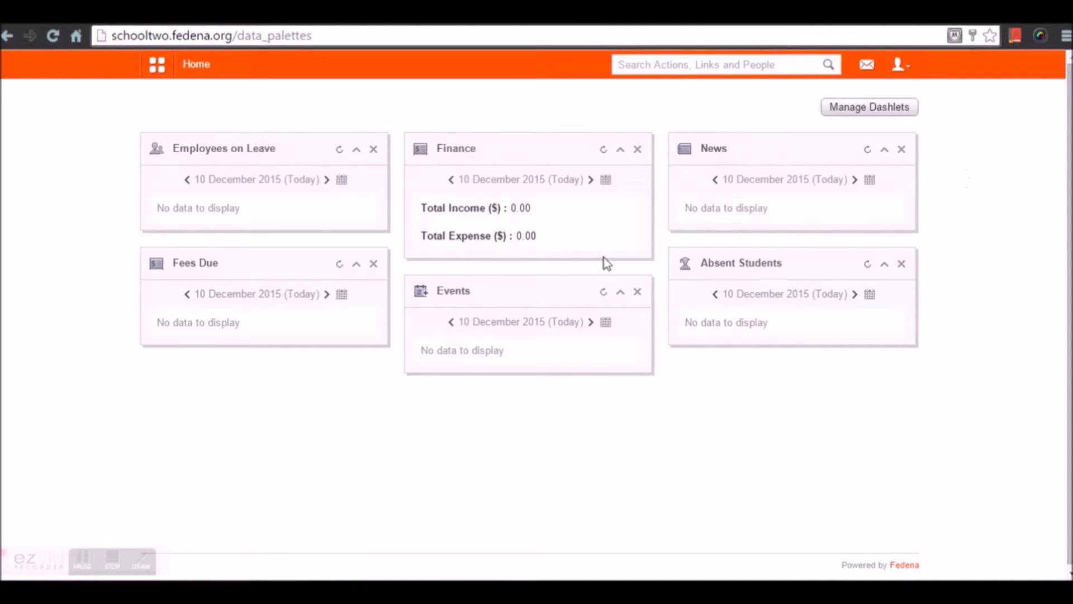
# Return to School Two's page on the XYZ accounts site and review its full list of assigned plugins
pyautogui.click(117, 13)
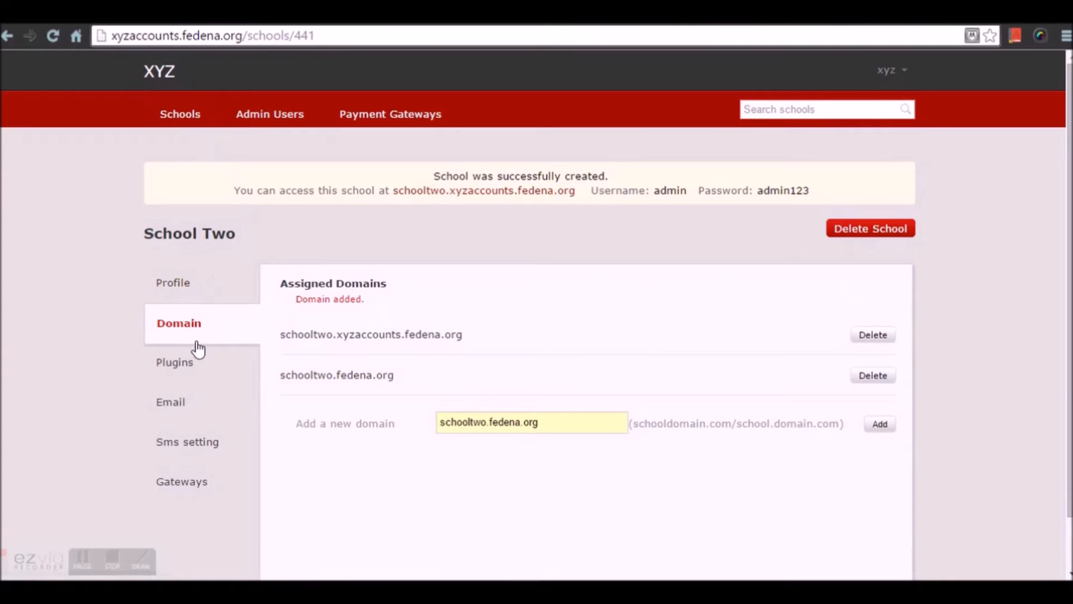
pyautogui.click(197, 374)
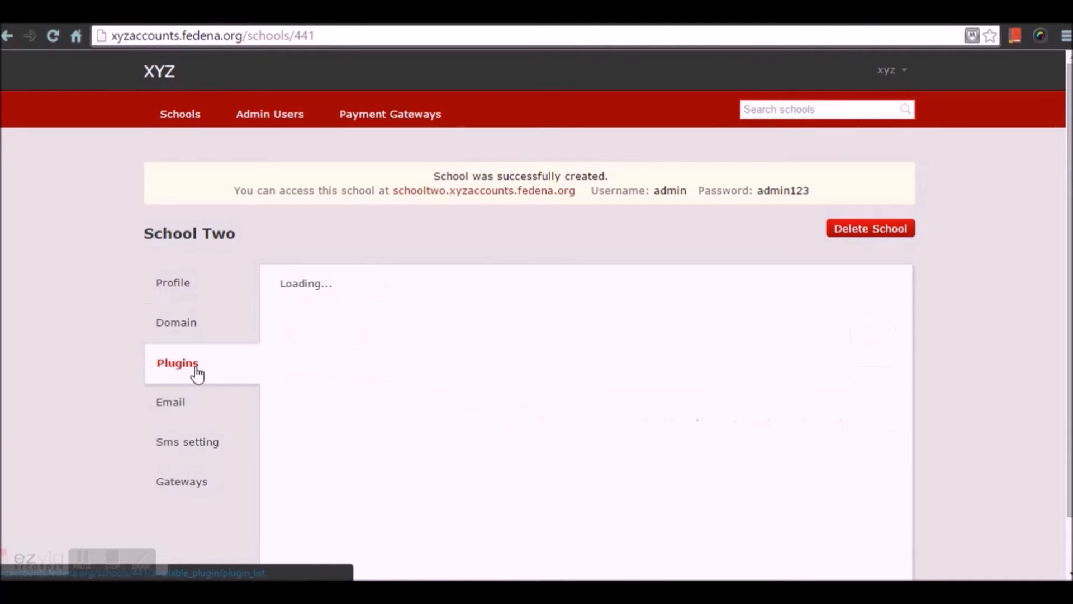
pyautogui.scroll(-3, 262, 350)
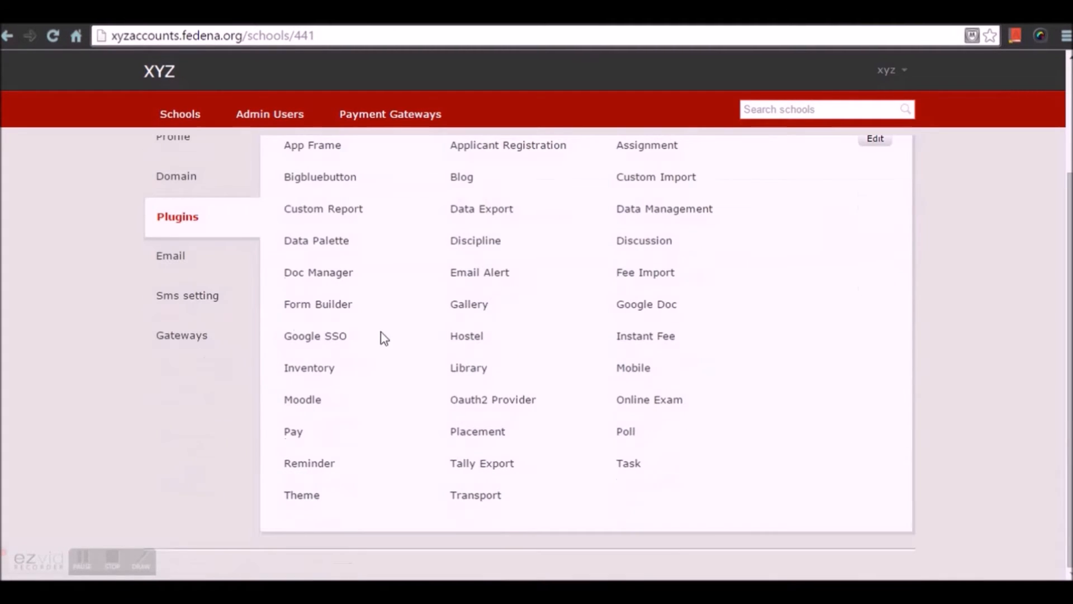
pyautogui.scroll(2, 488, 330)
pyautogui.scroll(-2, 703, 461)
pyautogui.scroll(3, 632, 410)
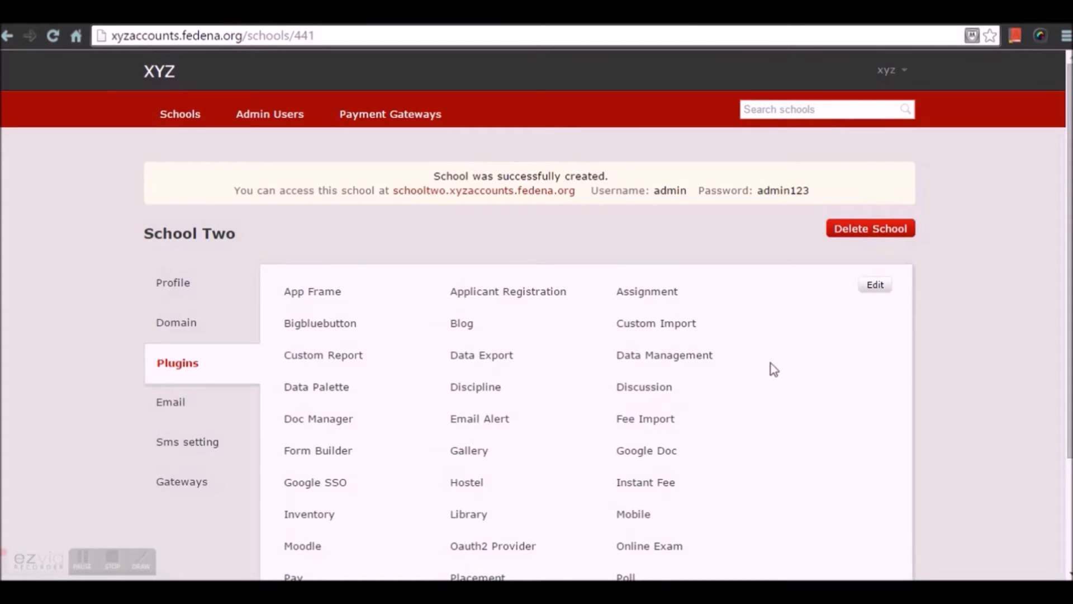
# Open School Two's plugin assignments for editing and save them with every plugin selected
pyautogui.click(878, 285)
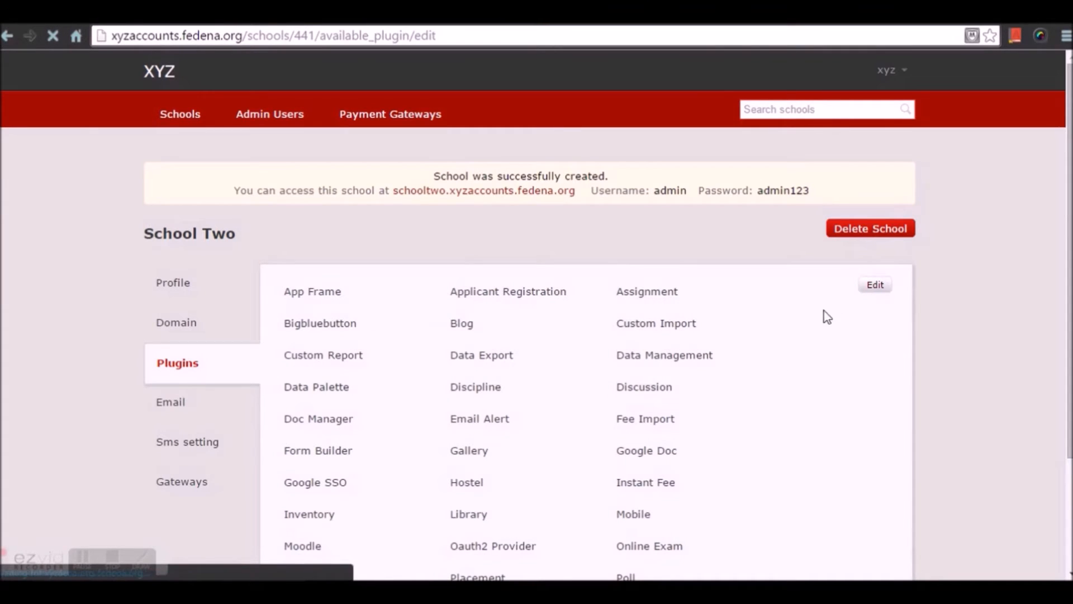
pyautogui.scroll(-6, 589, 332)
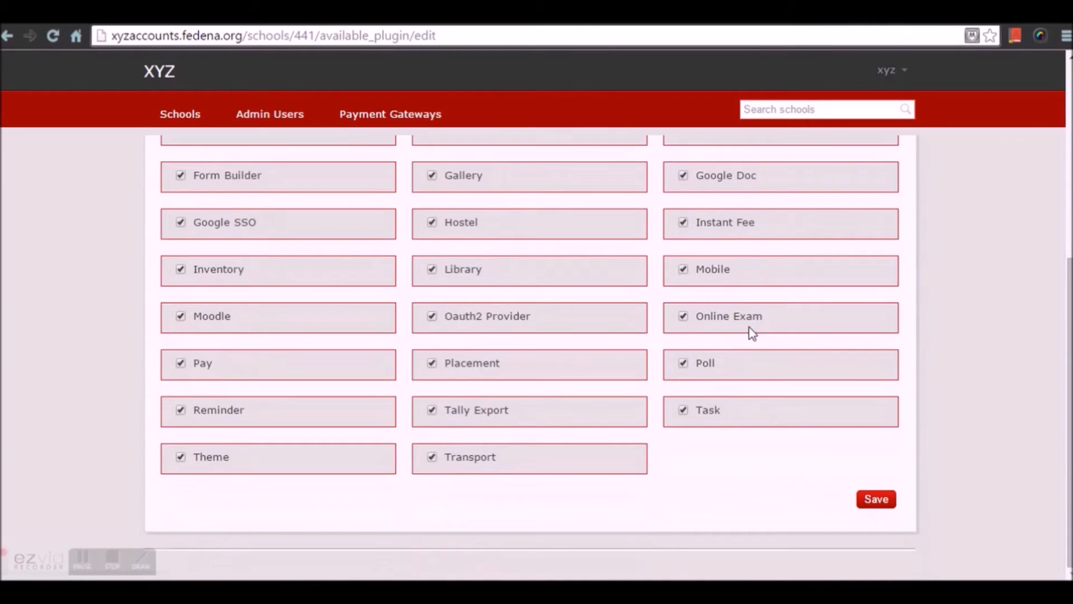
pyautogui.click(883, 513)
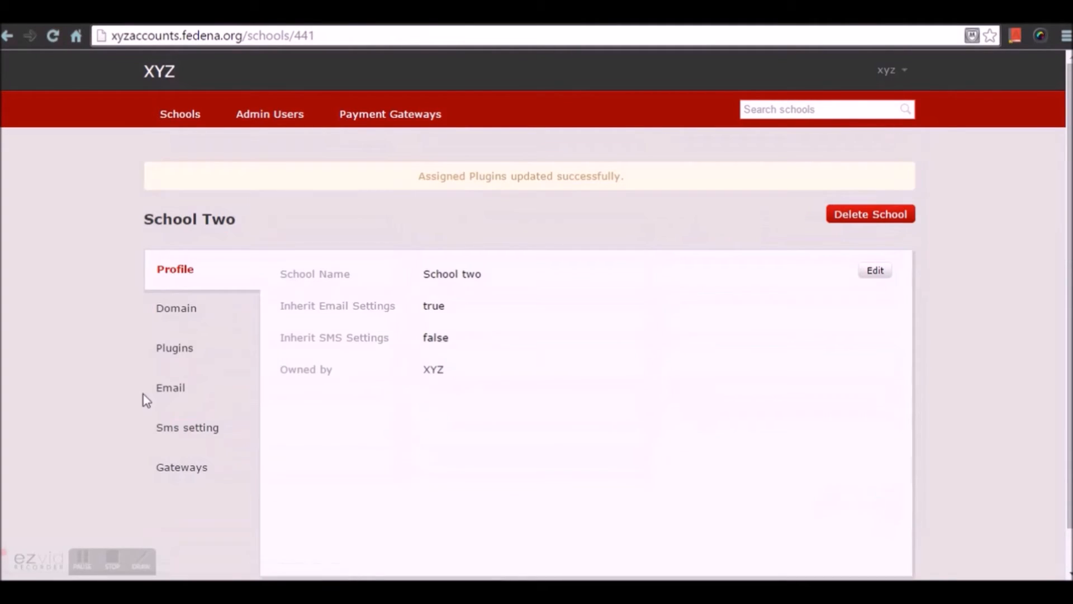
pyautogui.click(165, 398)
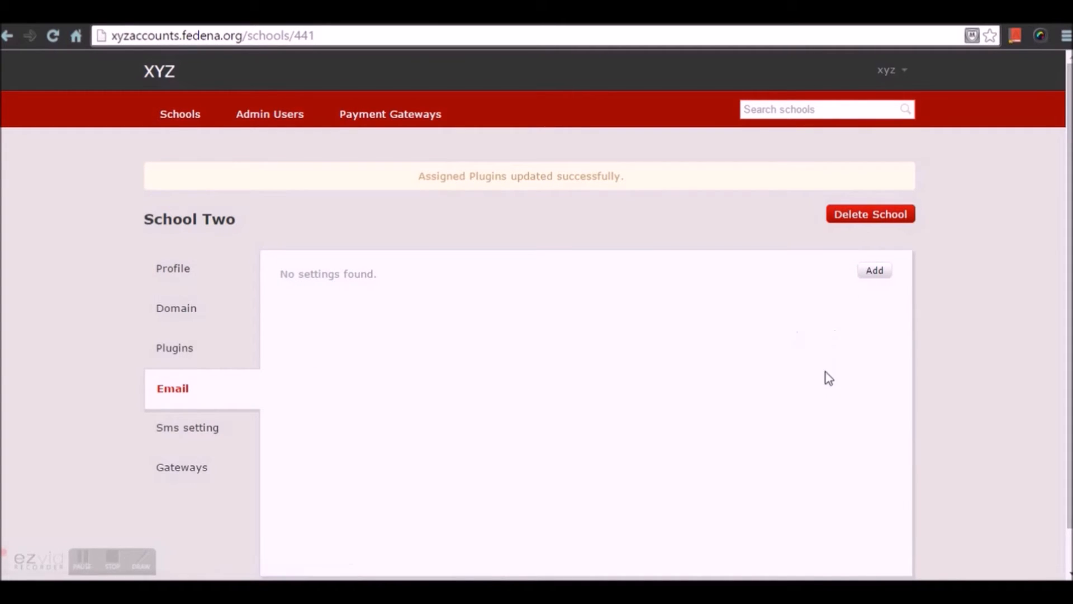
pyautogui.click(876, 273)
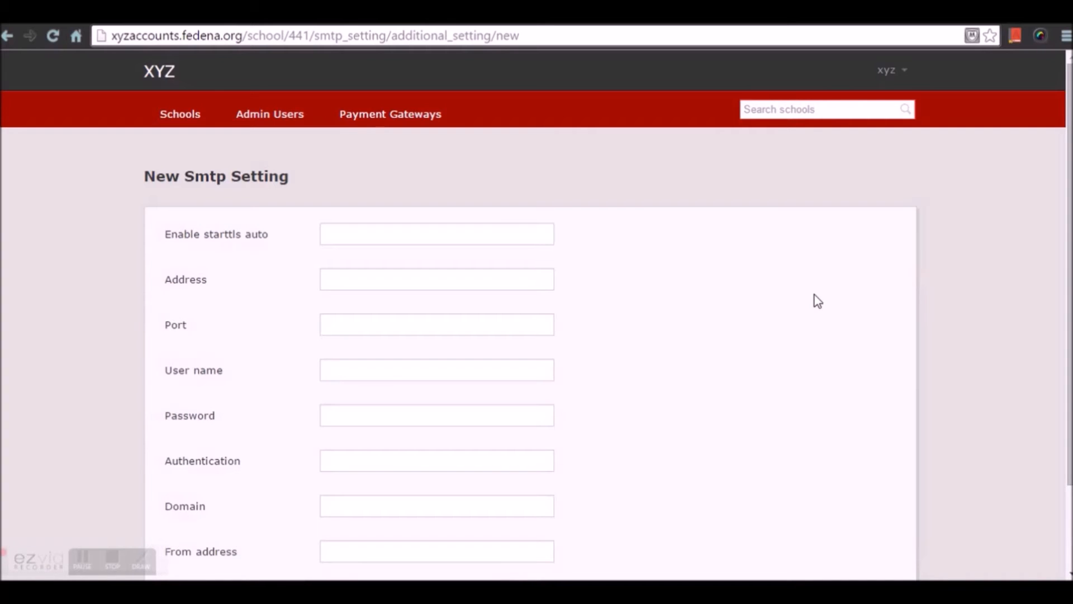
pyautogui.hotkey('alt', 'Left')
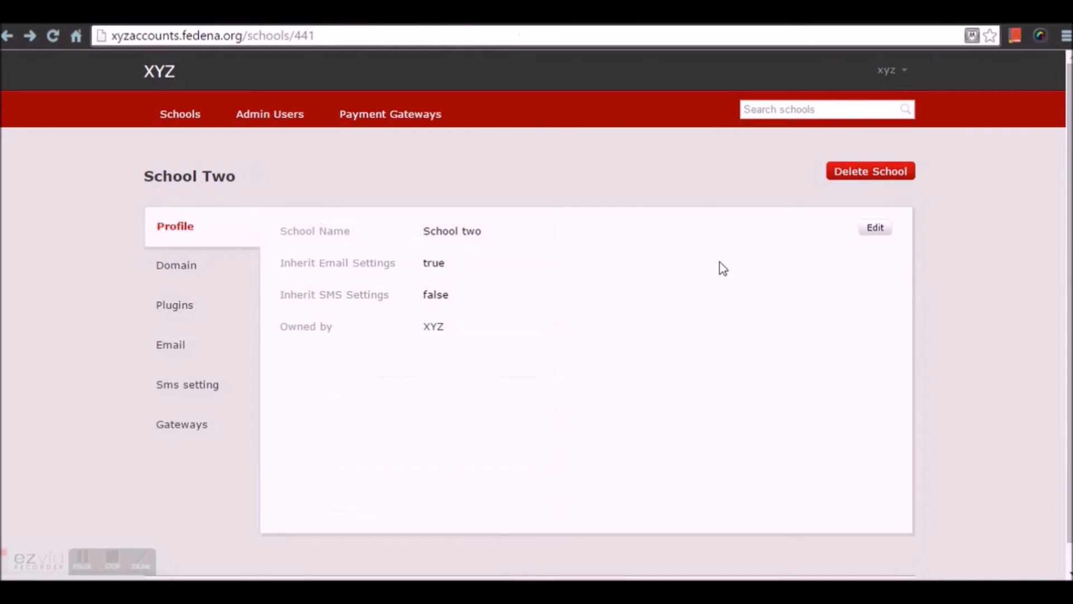
pyautogui.click(177, 393)
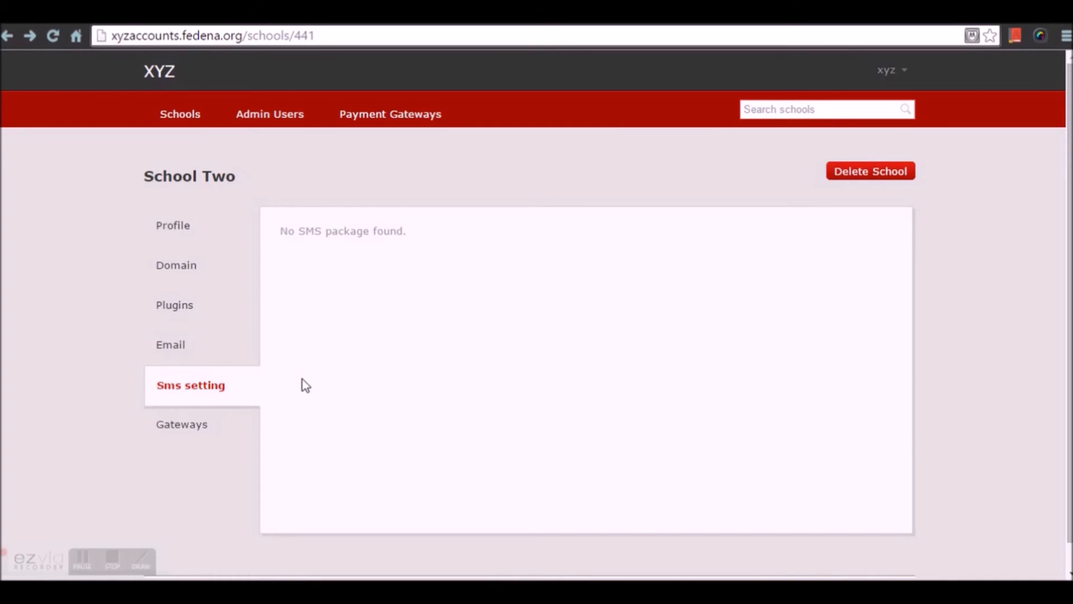
pyautogui.click(187, 228)
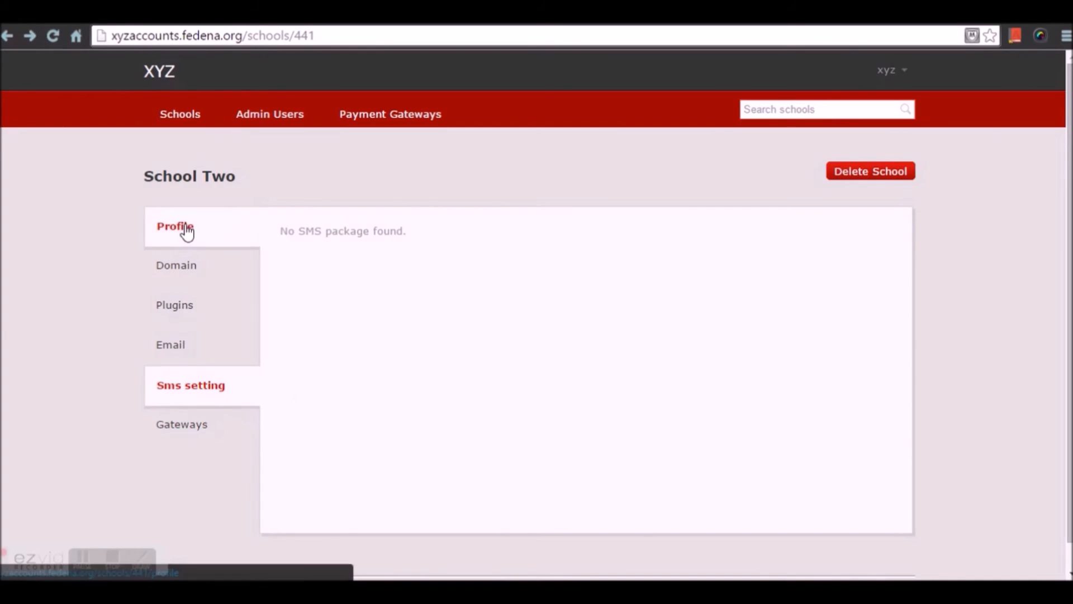
# View the list of schools and the group's payment gateways, ending on the schools list
pyautogui.click(178, 117)
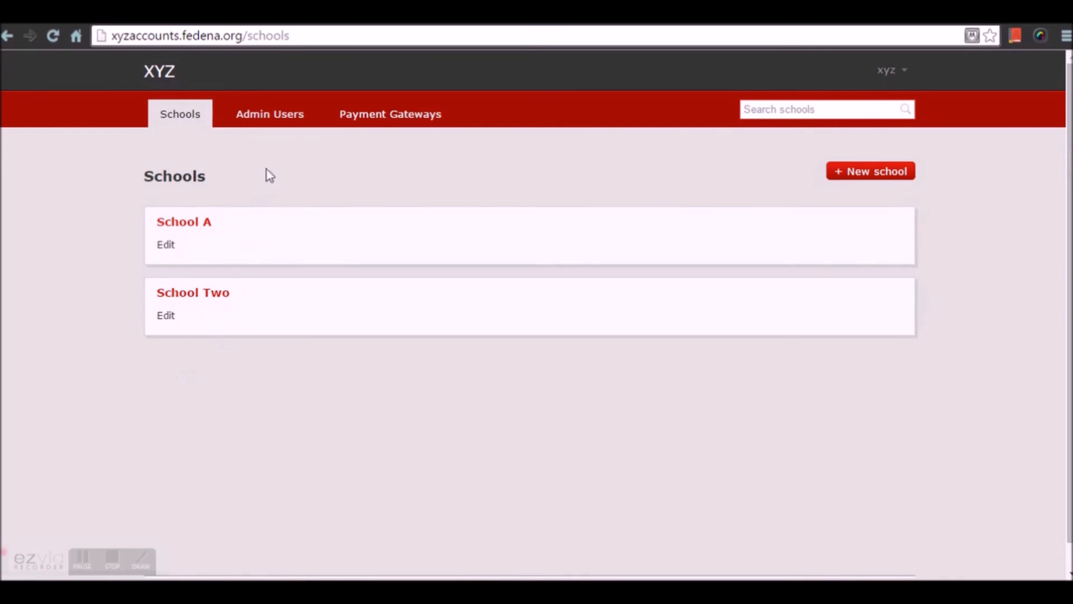
pyautogui.click(422, 115)
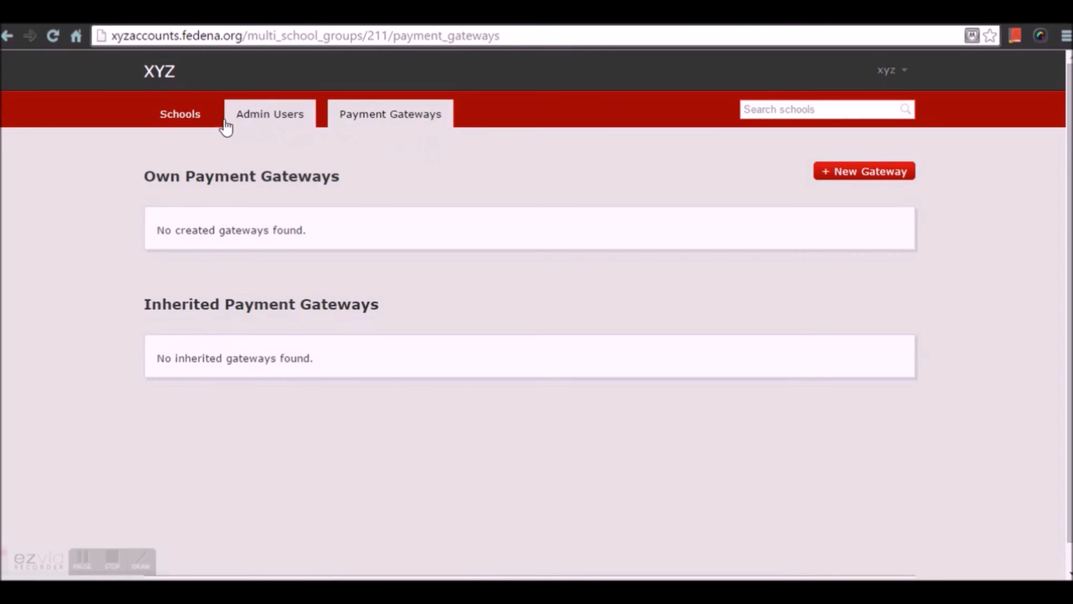
pyautogui.click(209, 130)
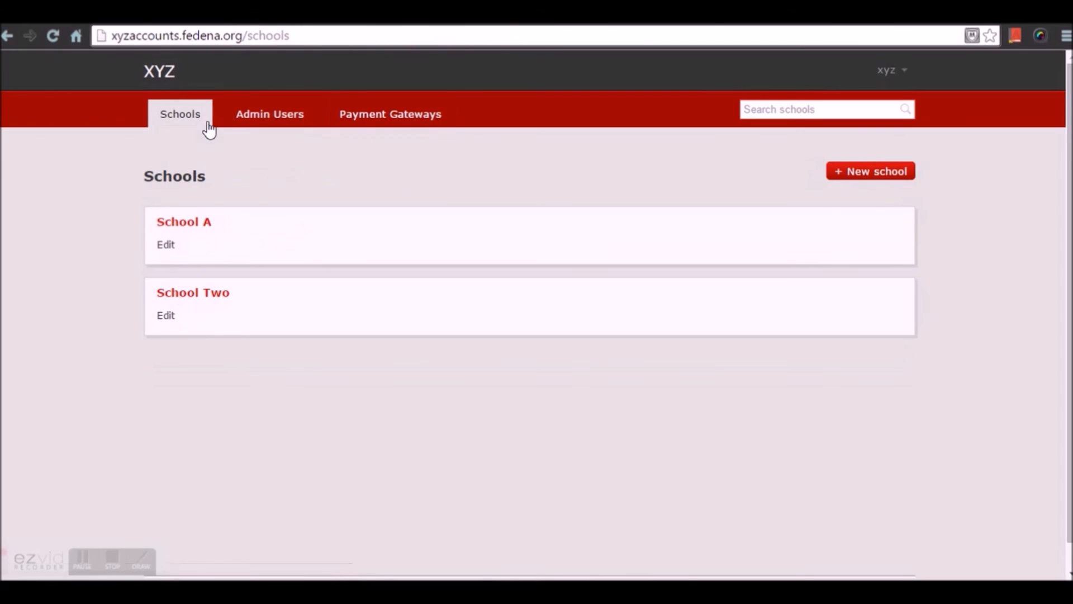